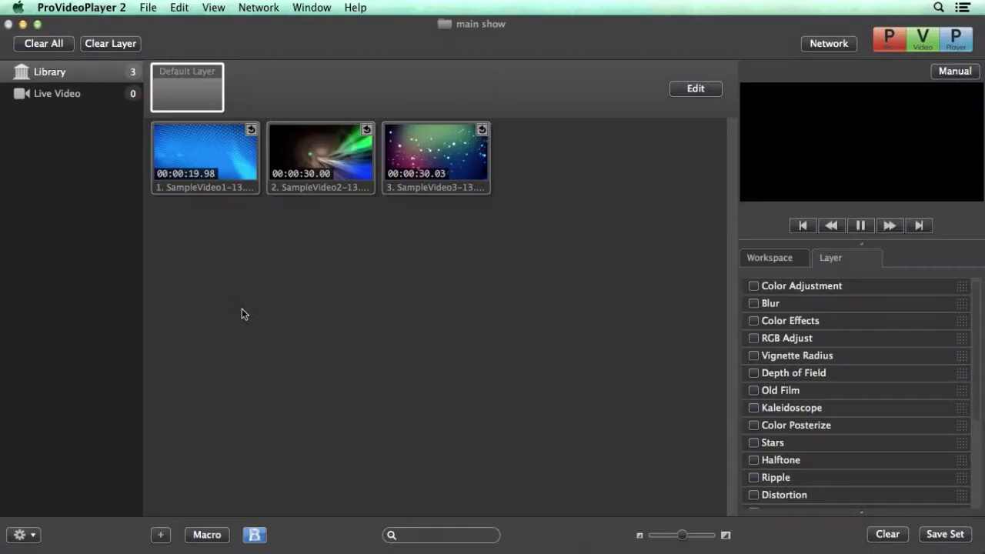
- Create a new playlist named Custom List
click(71, 96)
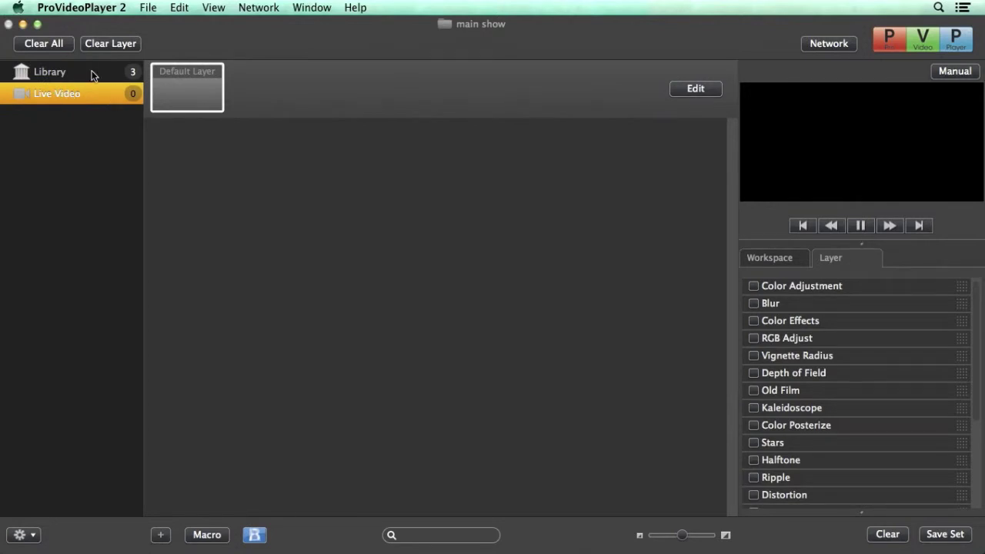
click(31, 535)
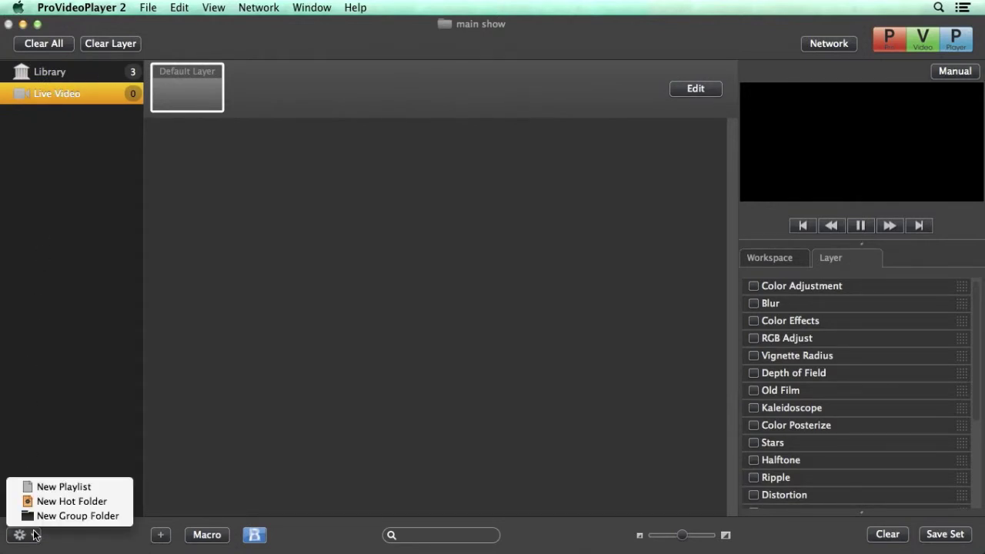
click(43, 487)
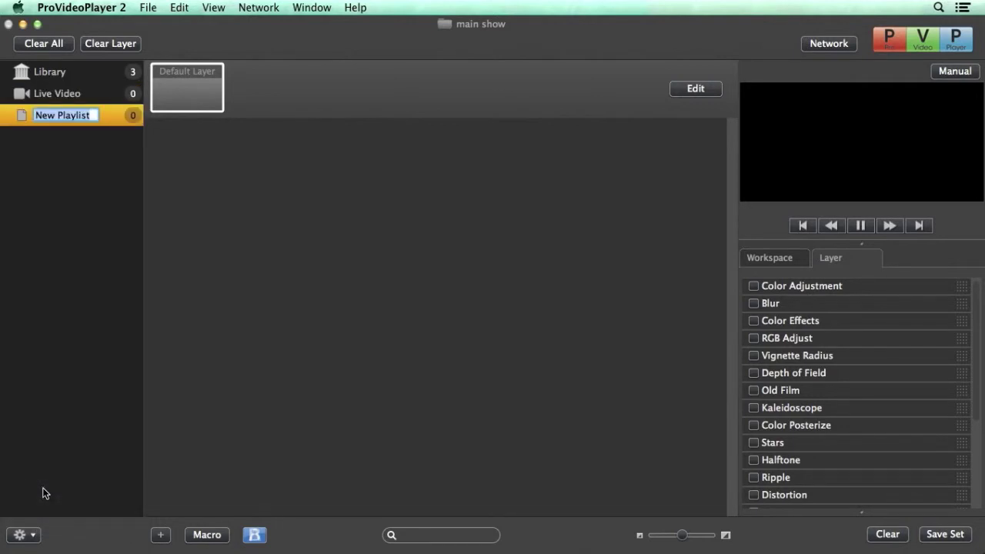
text(Custo)
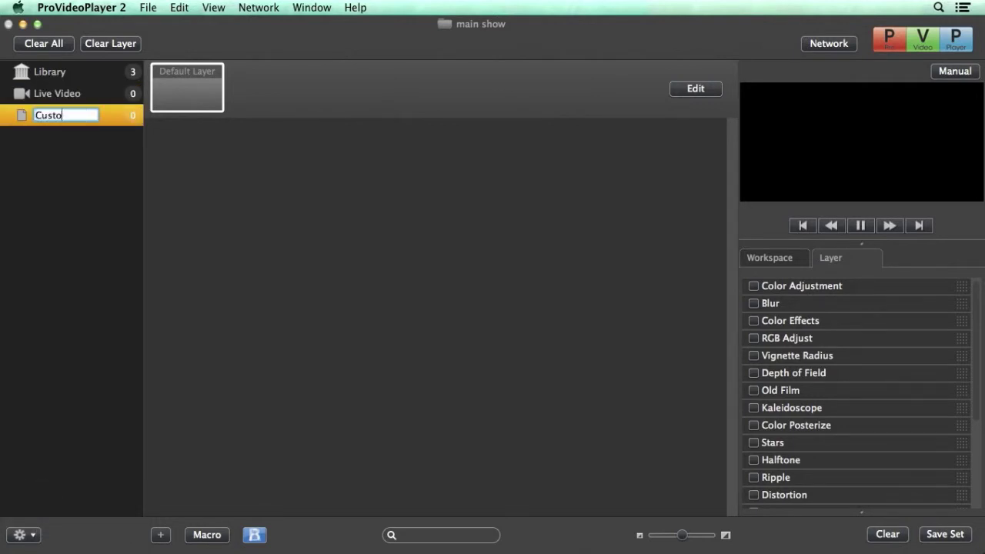
text(m List)
key(Return)
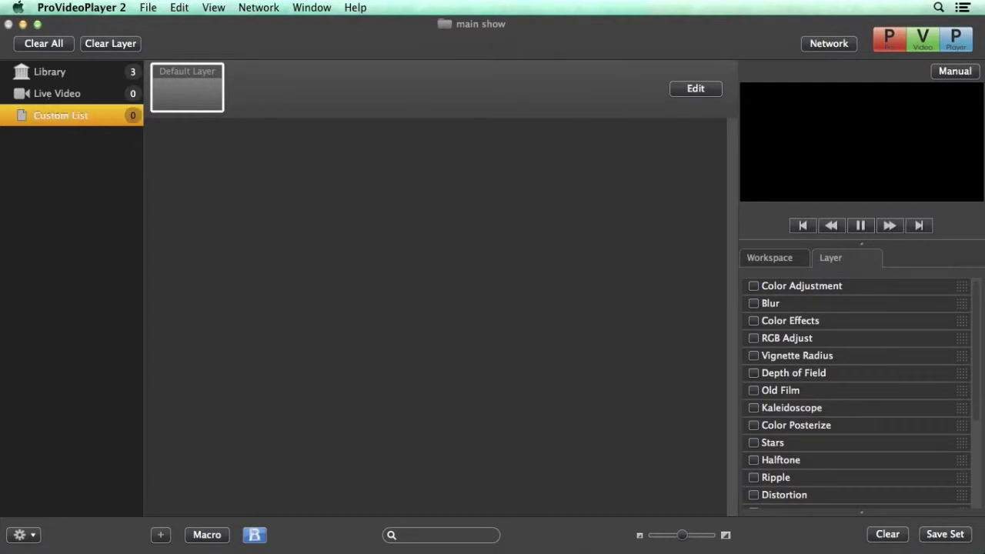
- Add the SampleVideo1 clip from the Library to the Custom List playlist and import Big_Led_Gold.mov from the Video folder into it
click(53, 73)
drag(225, 169, 115, 116)
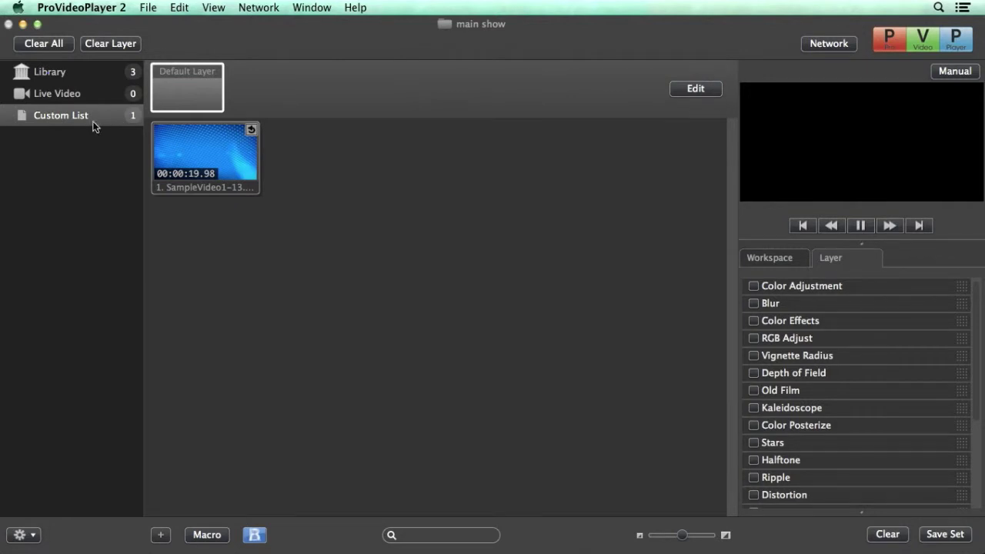
click(160, 535)
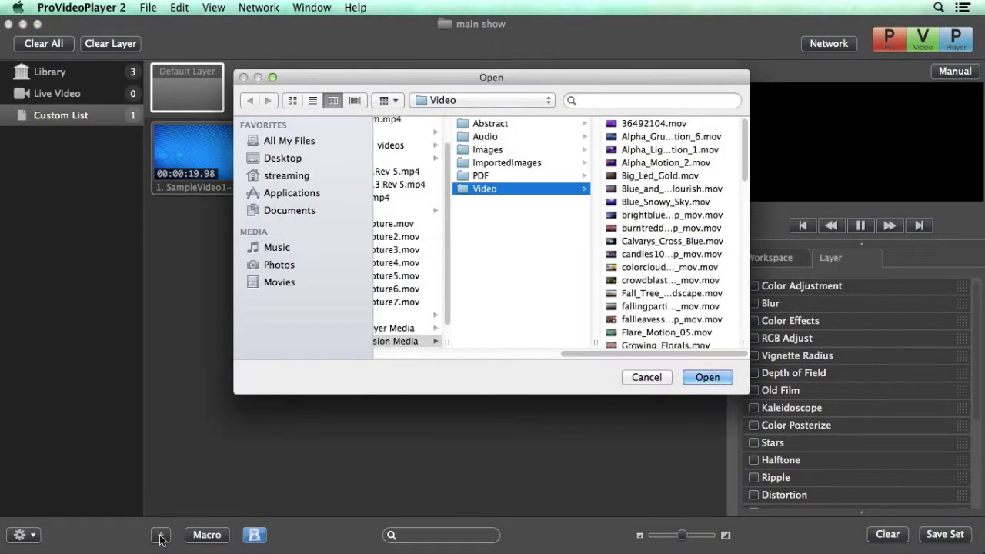
click(639, 176)
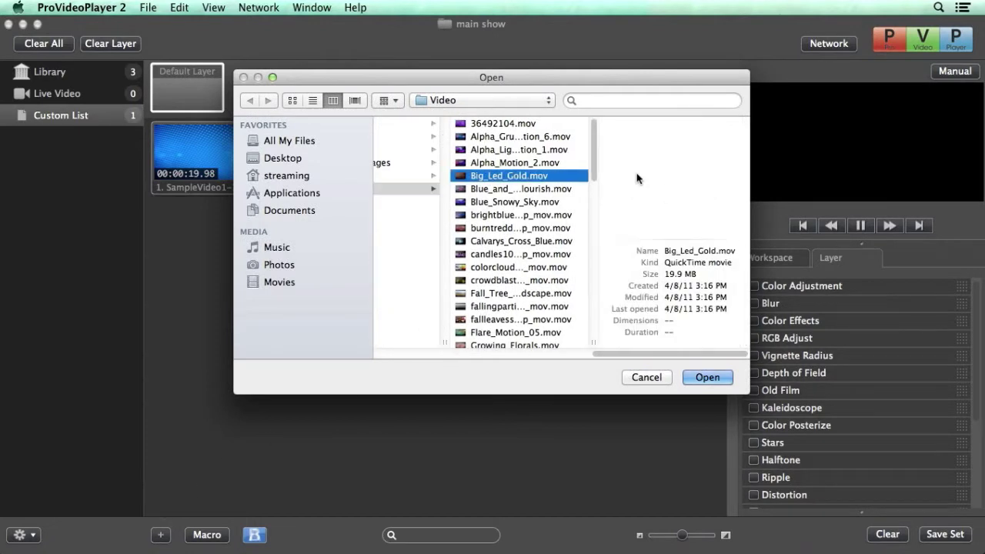
click(706, 377)
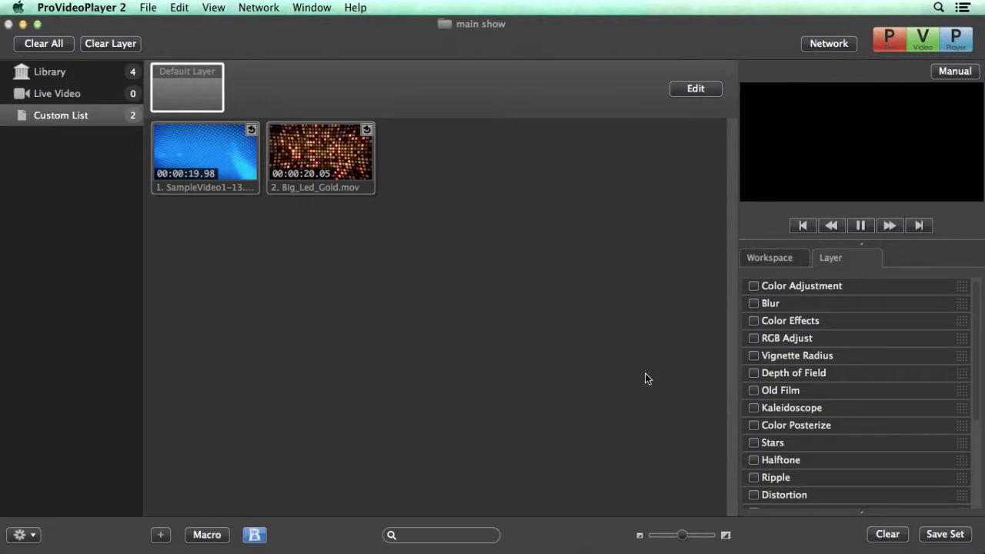
- Create a new hot folder linked to the background videos directory on the Desktop
click(35, 537)
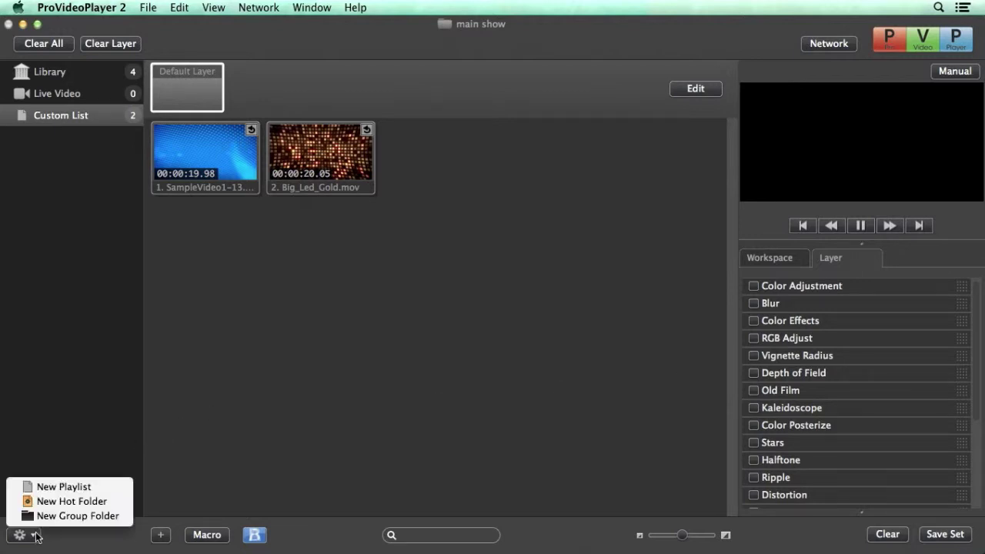
click(56, 504)
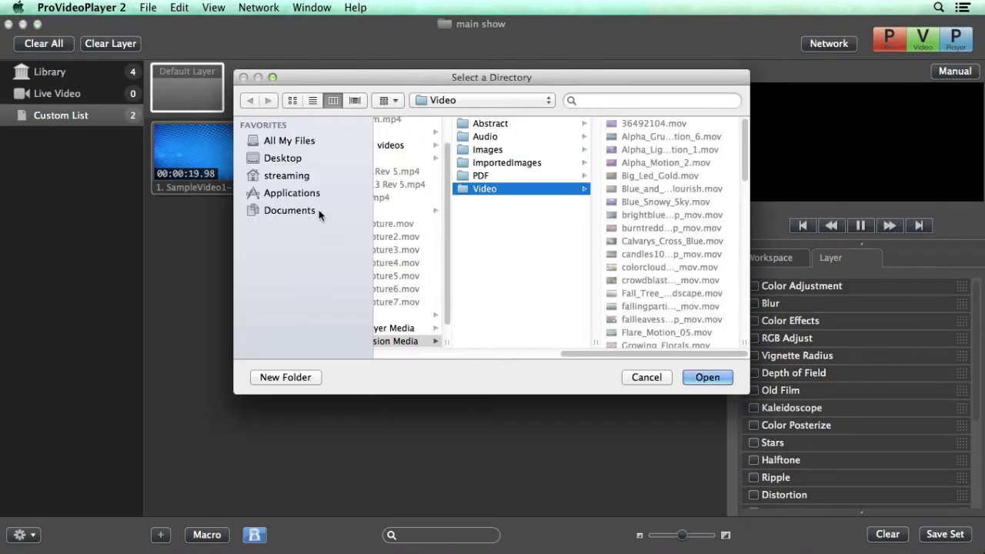
click(285, 159)
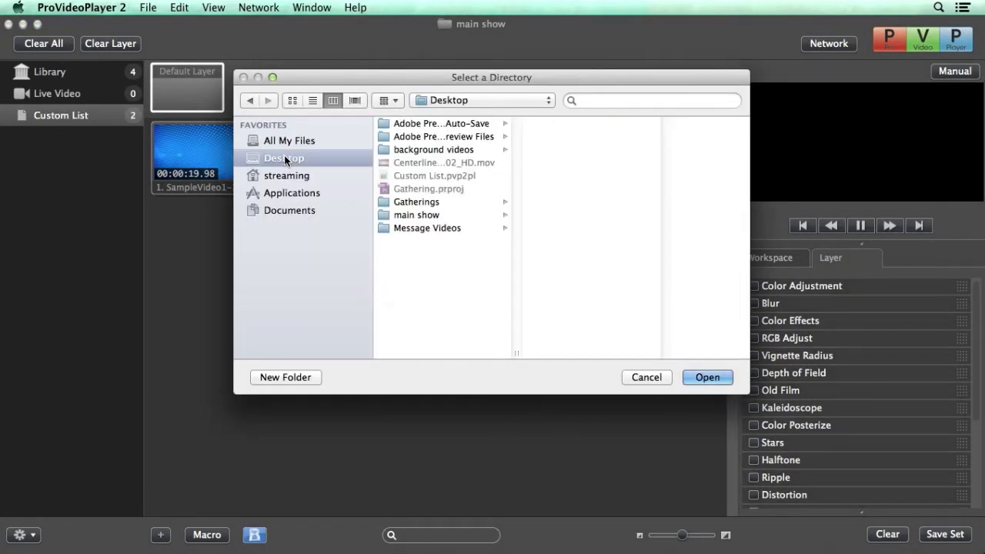
click(431, 148)
click(706, 385)
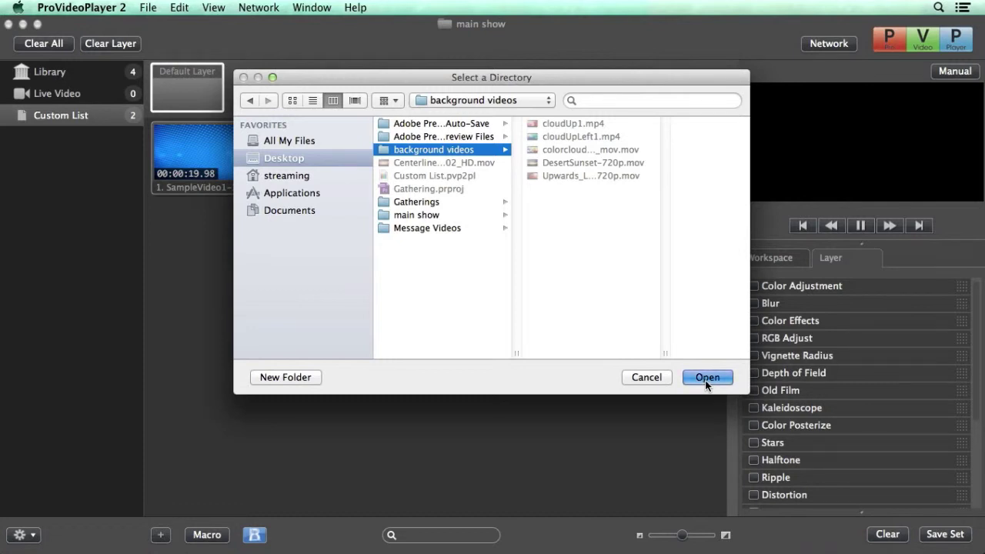
click(706, 381)
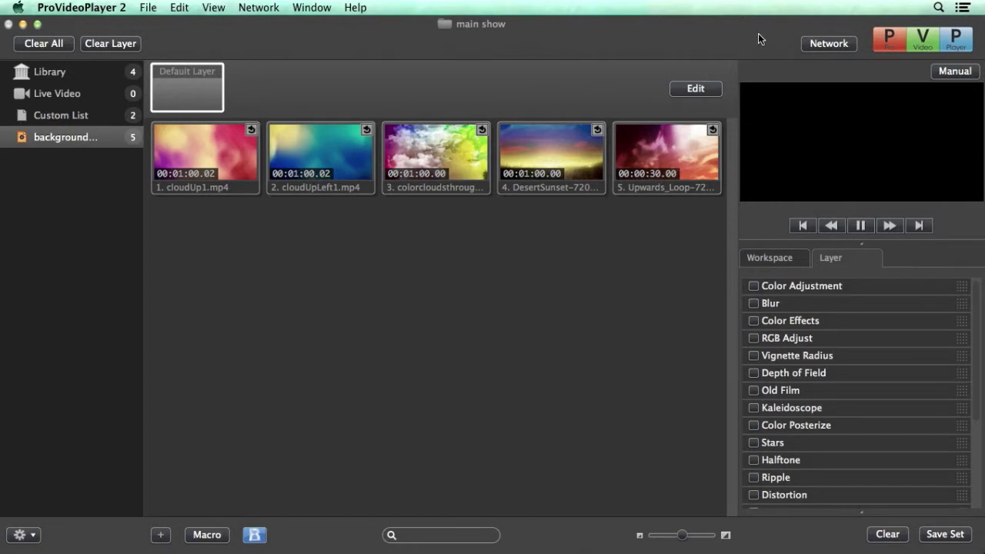
- Move the Centerline .mov file on the desktop into the background videos folder, uncovering the desktop and restoring the window around it
drag(758, 33, 675, 34)
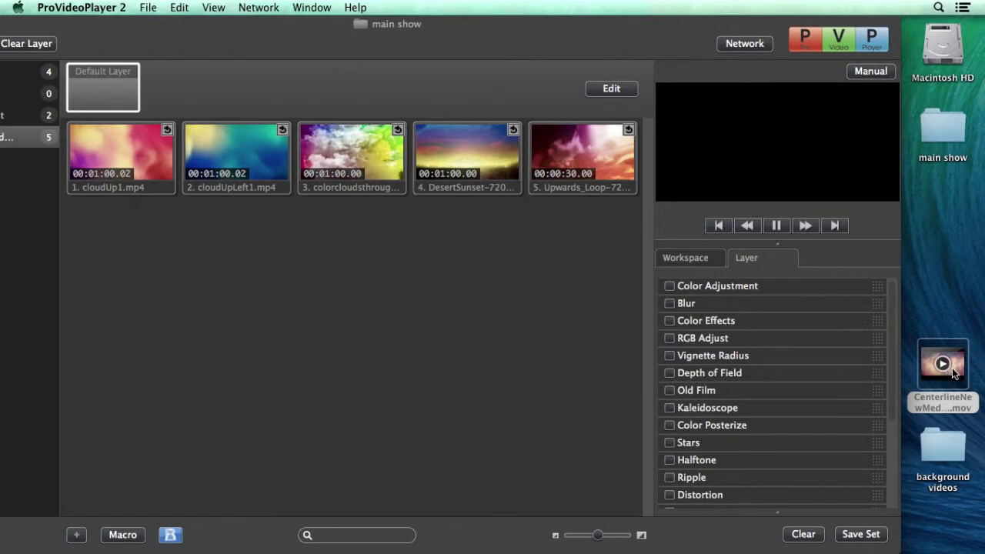
drag(951, 370, 952, 453)
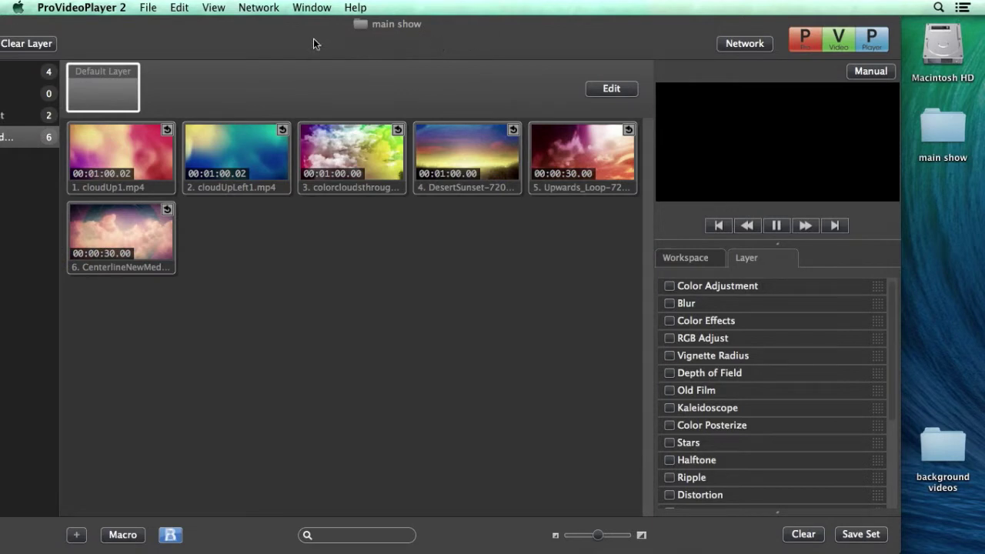
double_click(246, 36)
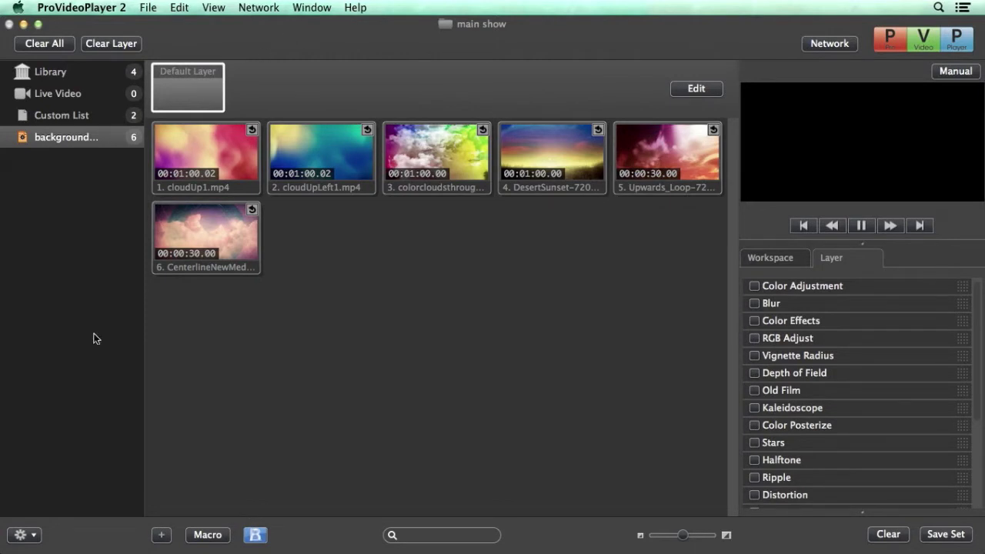
- Create a group folder named Hot Folders and move the background videos hot folder into it
click(33, 539)
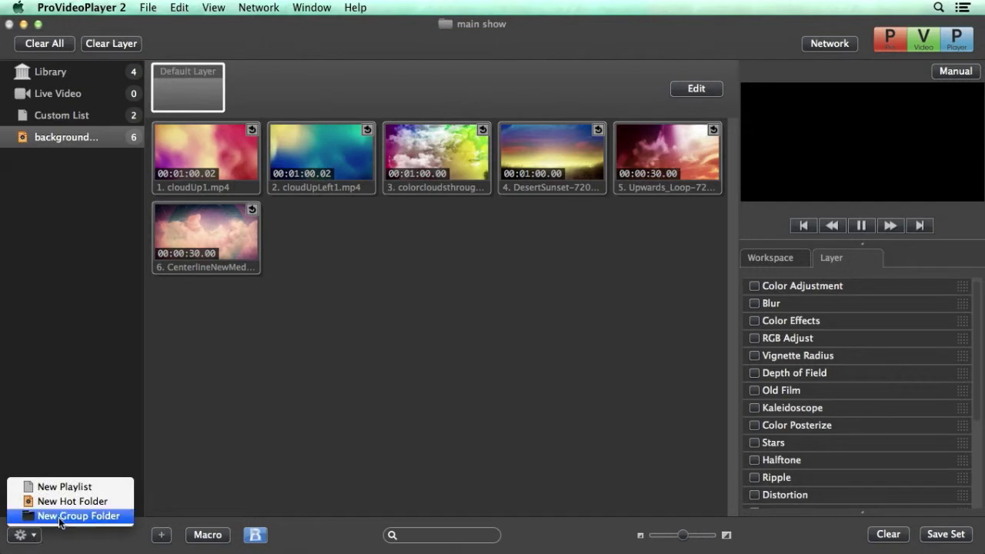
click(62, 517)
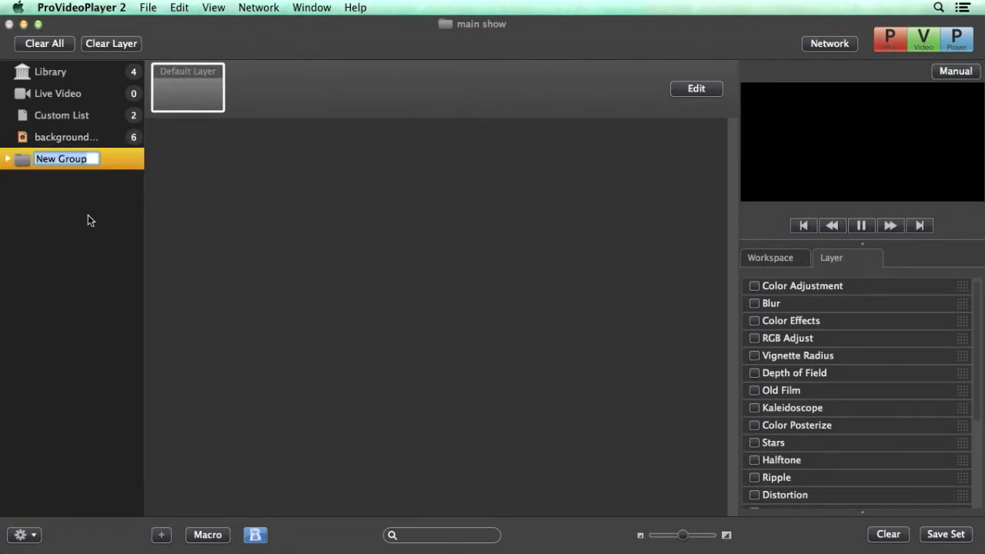
text(H)
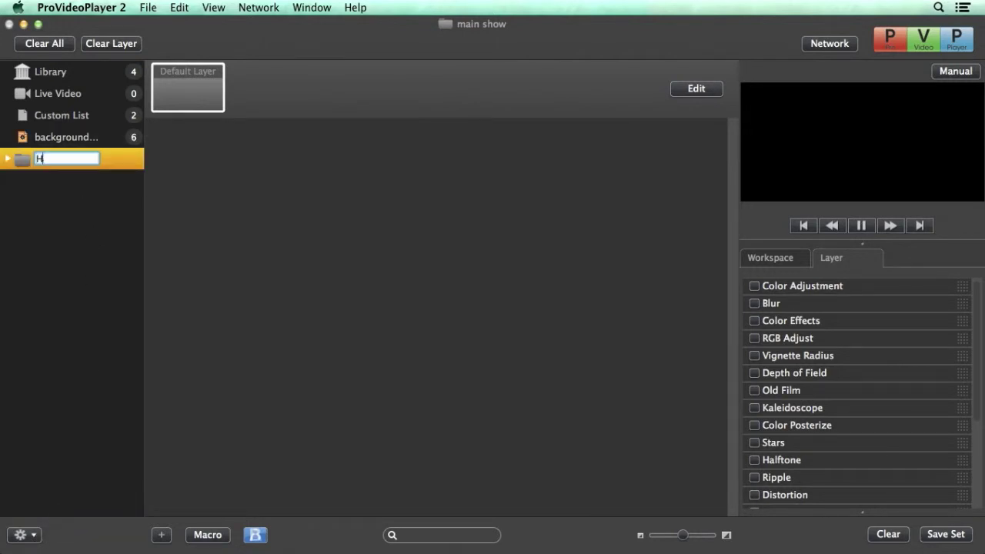
text(ot Folders)
key(Return)
drag(83, 134, 75, 159)
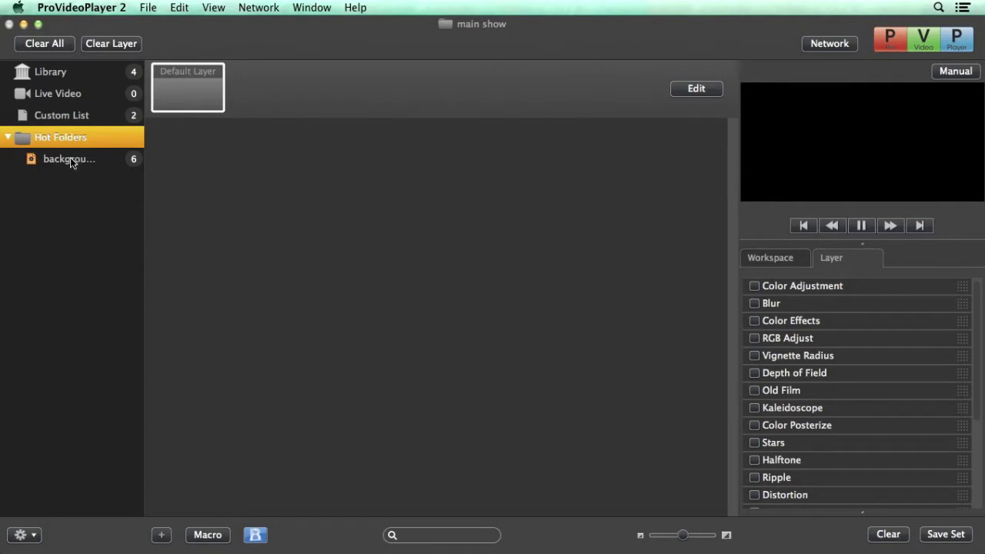
- View the contents of the Library, the Hot Folders group and the background videos hot folder inside it
click(62, 73)
mouse_move(211, 176)
mouse_down()
mouse_move(64, 137)
mouse_move(207, 178)
mouse_up()
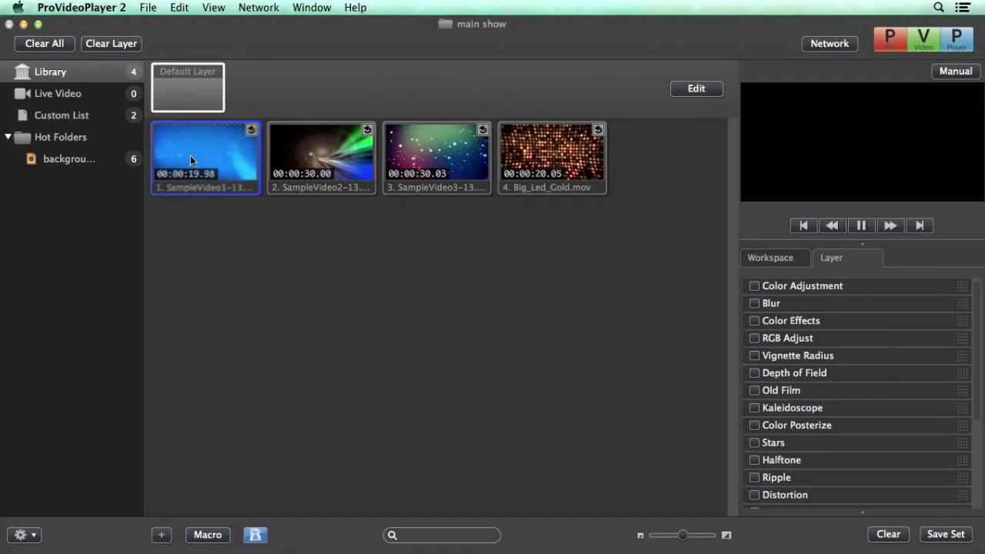
click(51, 139)
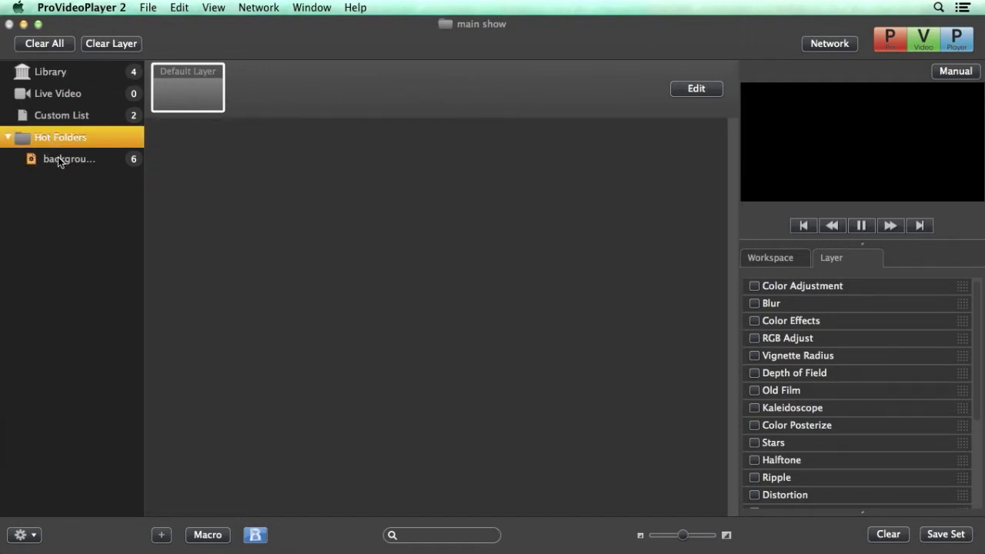
click(60, 159)
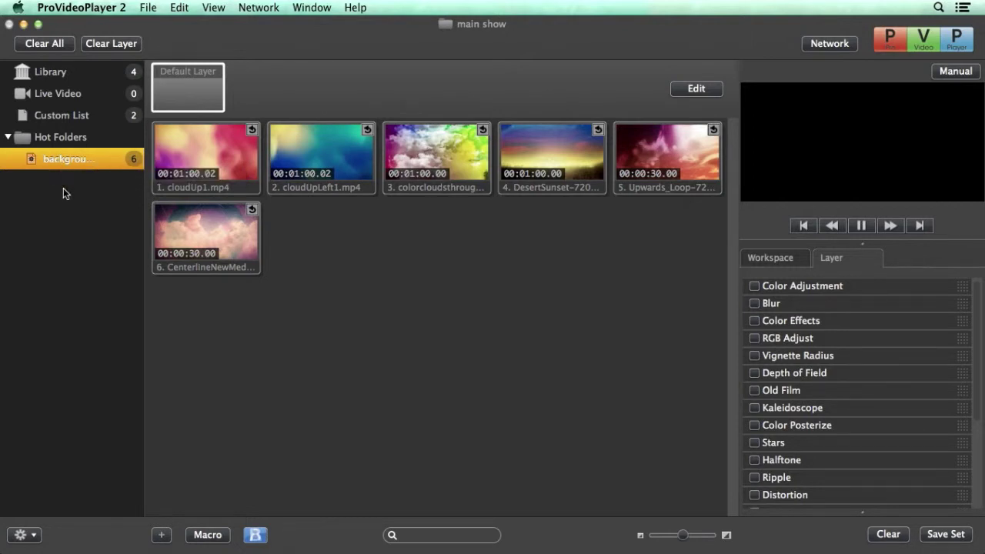
- Export the Custom List playlist to the Desktop as smalllist, without including its media
click(147, 8)
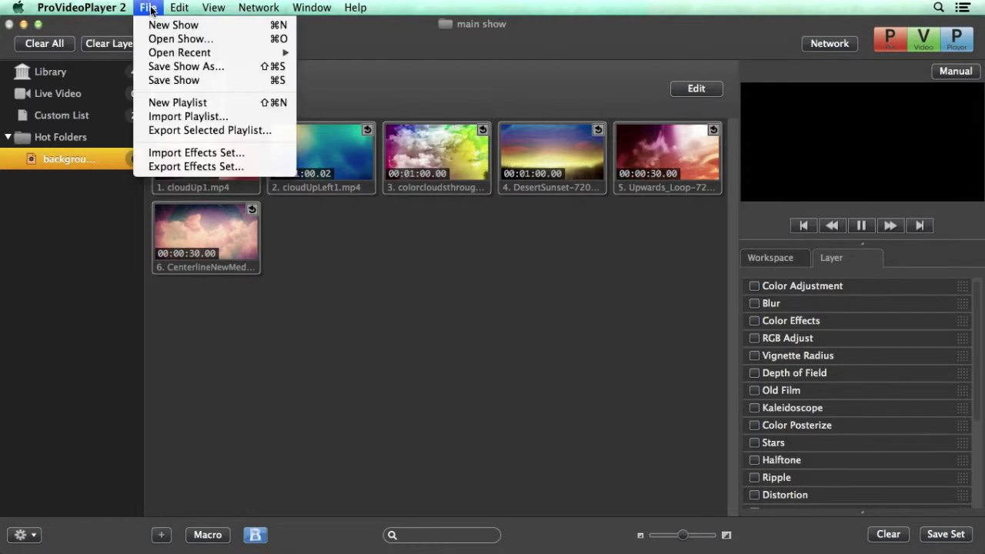
click(47, 224)
click(72, 116)
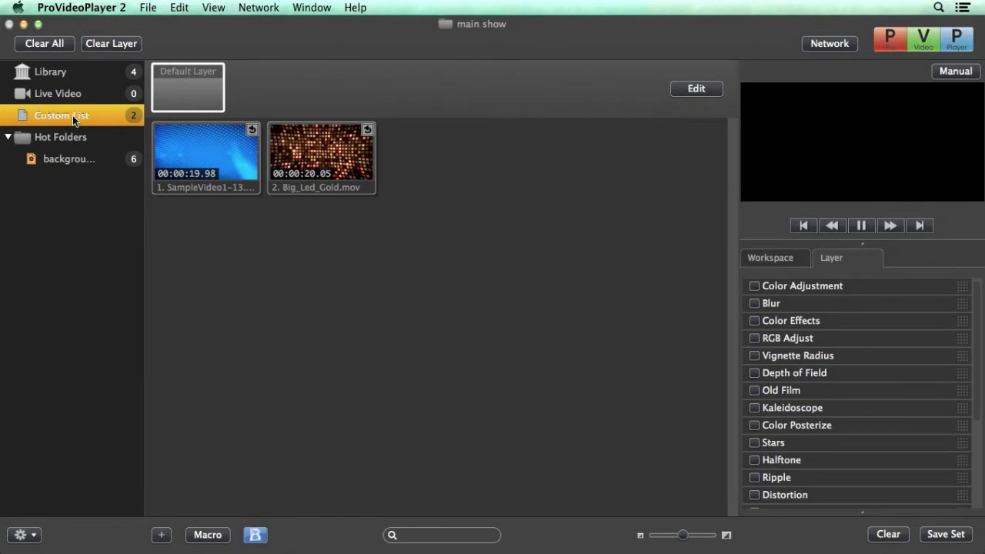
right_click(73, 115)
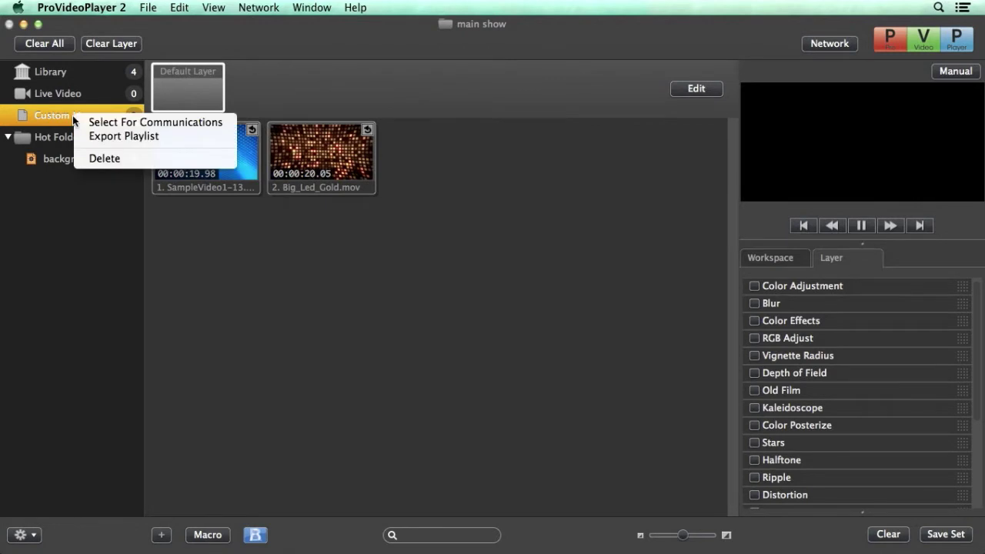
click(127, 136)
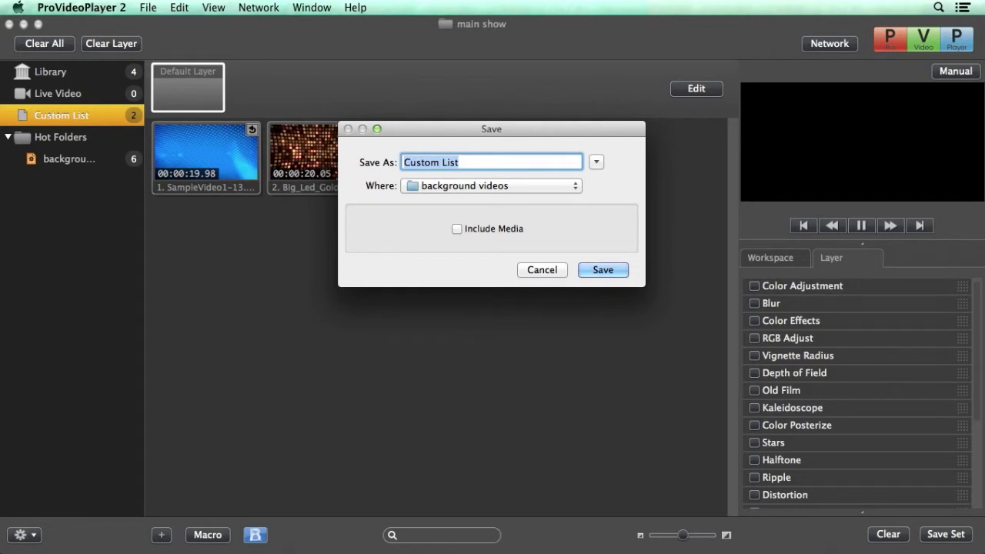
text(smalllist)
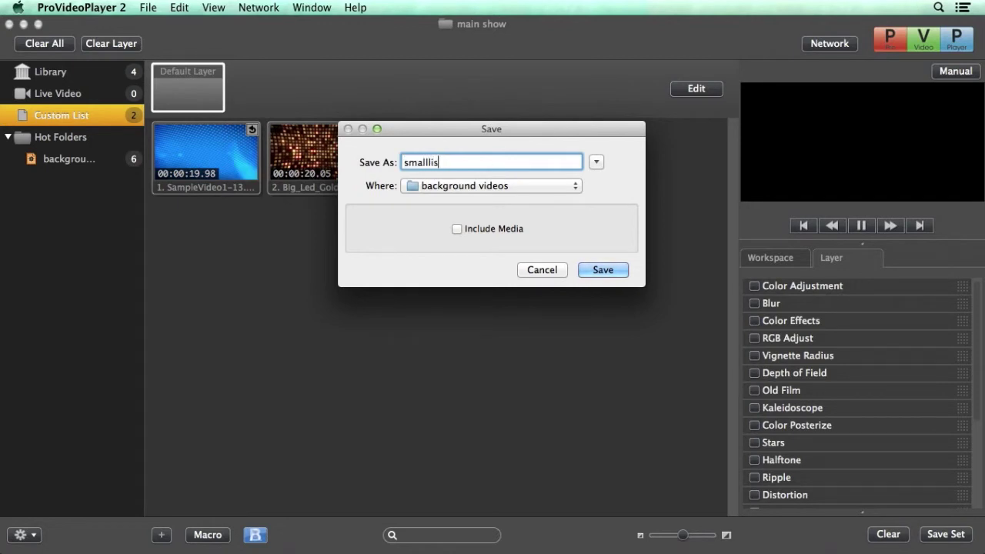
click(472, 185)
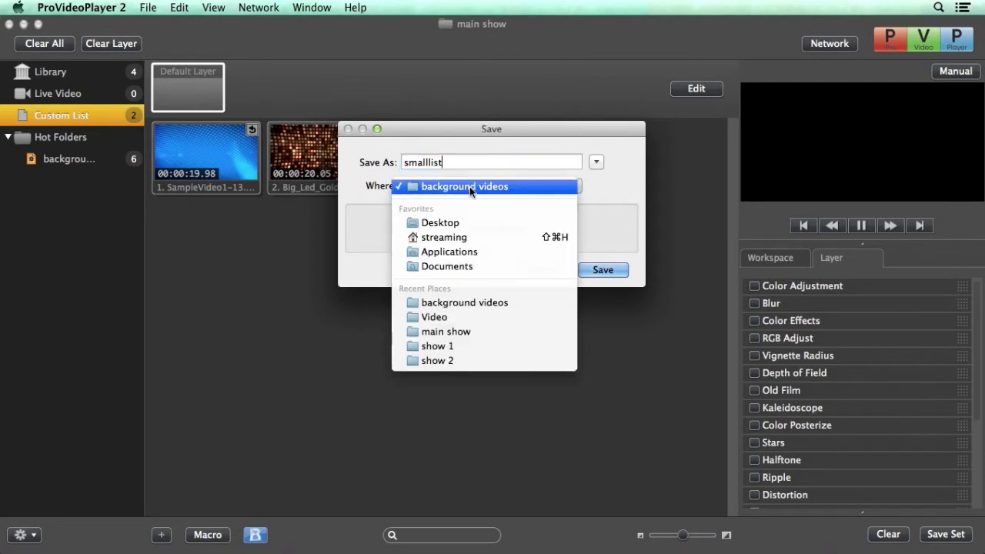
click(462, 224)
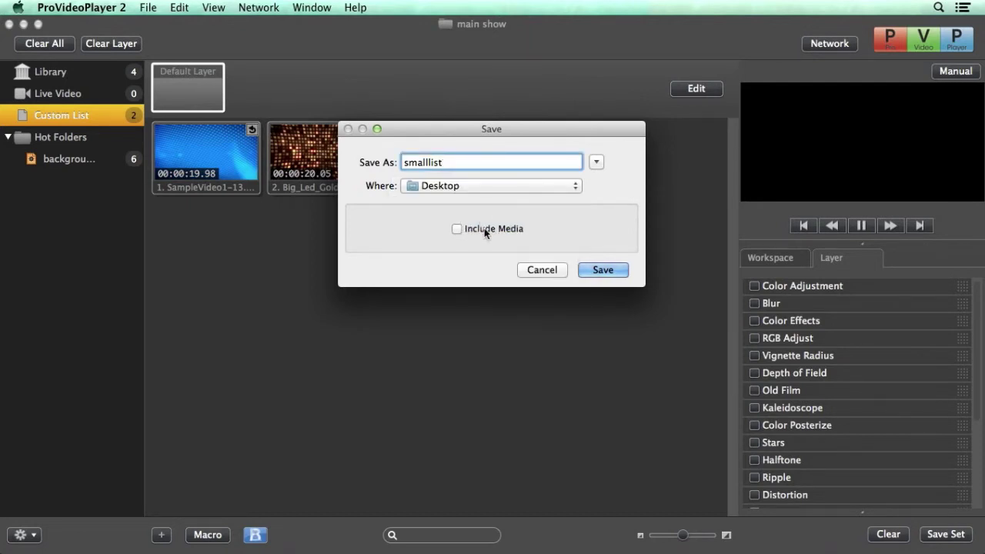
click(612, 270)
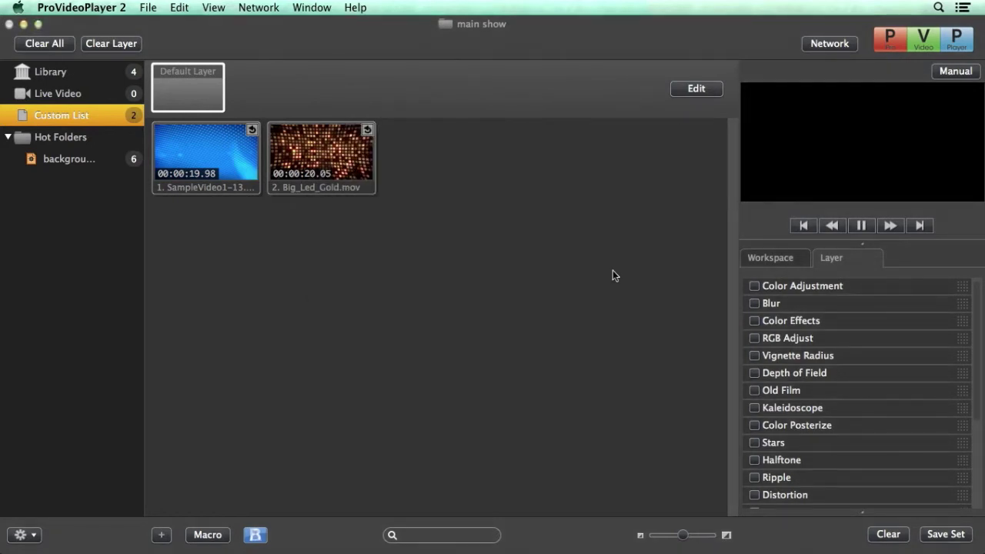
- Import the smalllist.pvp2pl playlist from the Desktop and view the contents of the imported playlist
click(152, 10)
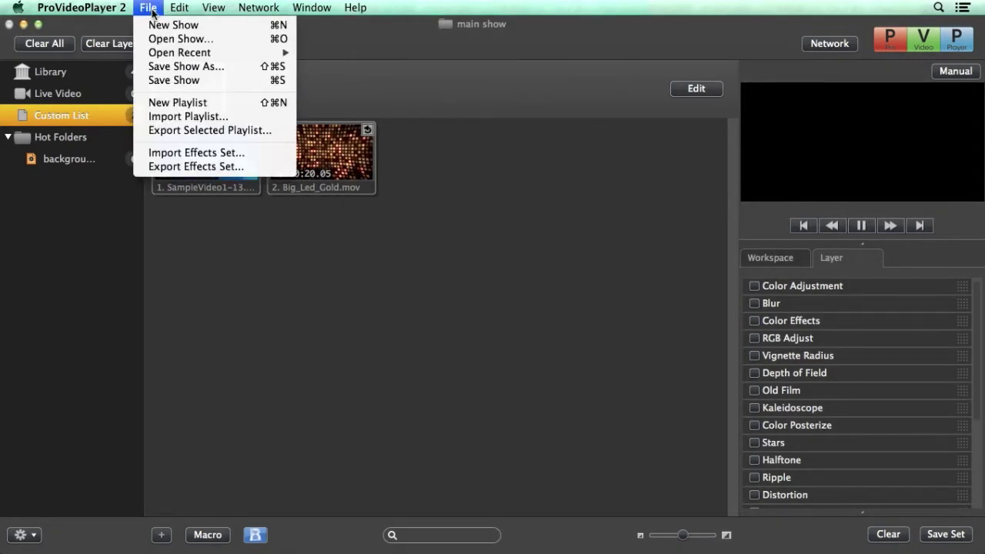
click(180, 119)
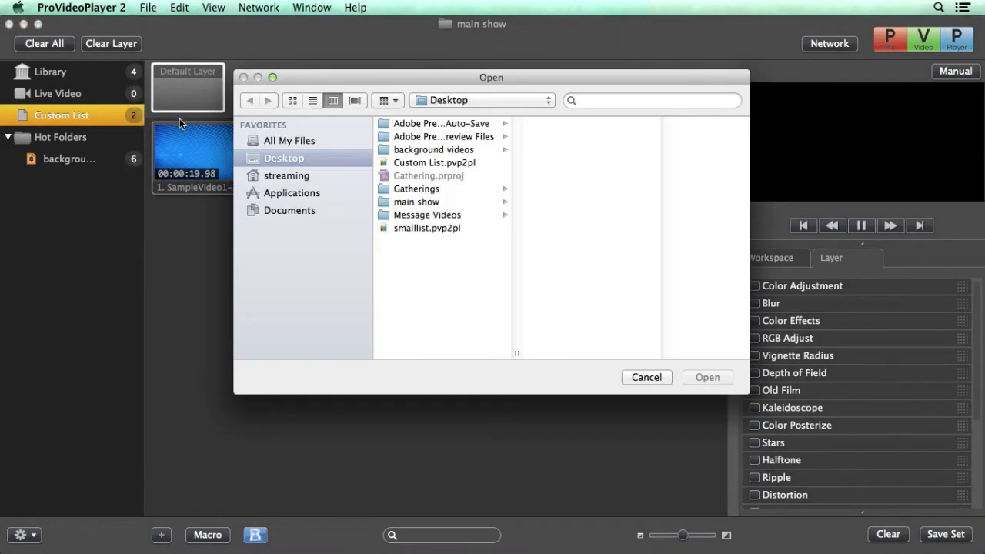
click(438, 229)
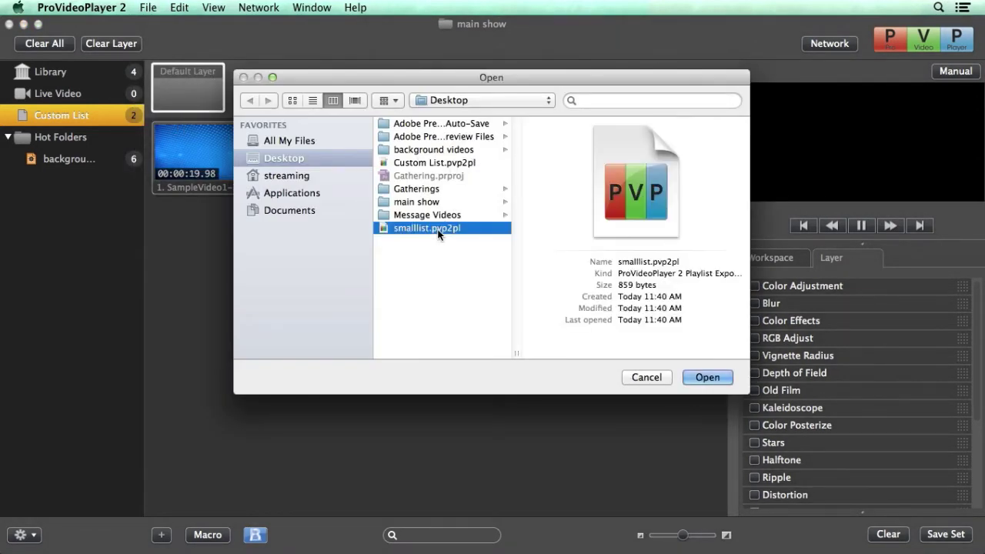
click(704, 379)
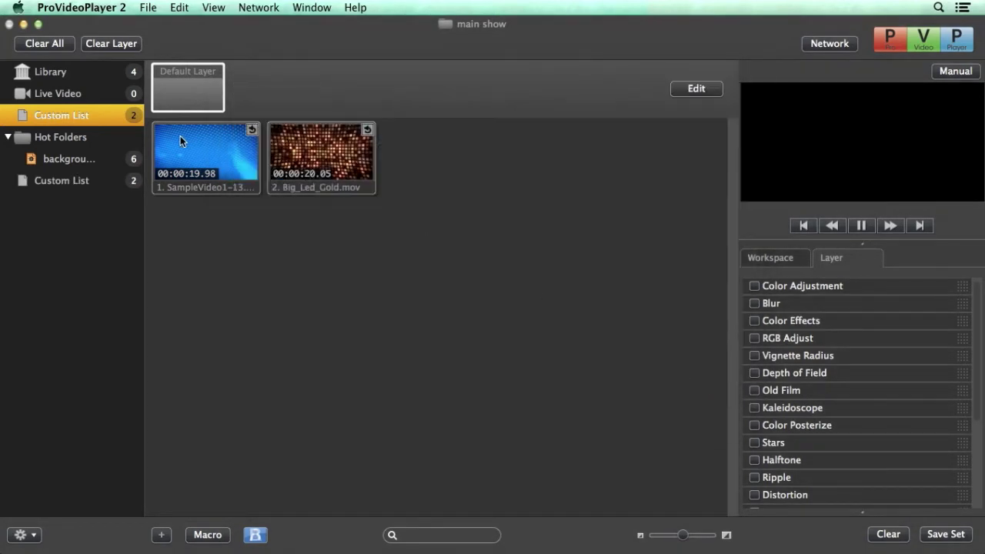
click(70, 180)
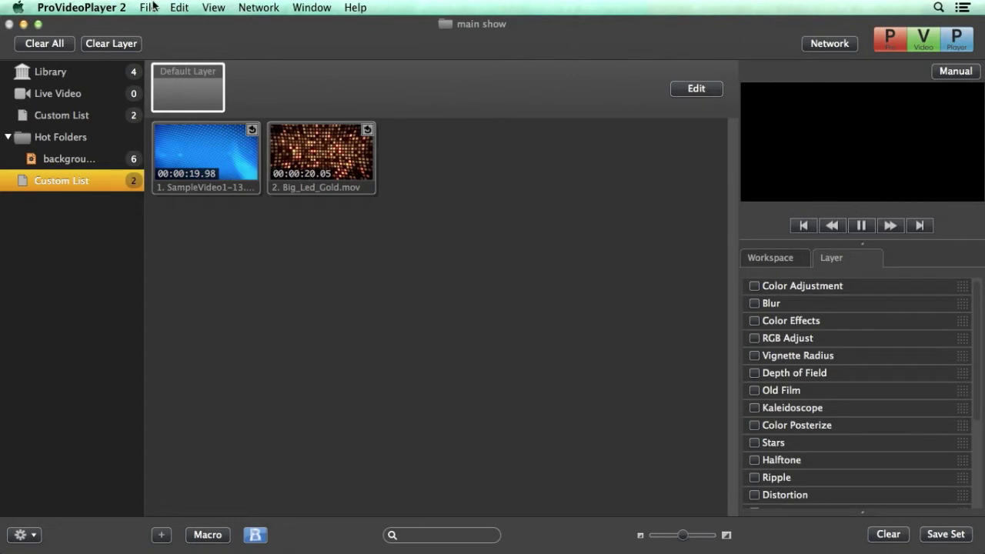
- Save the current show to the Desktop under the name Normal Show
click(153, 7)
click(177, 68)
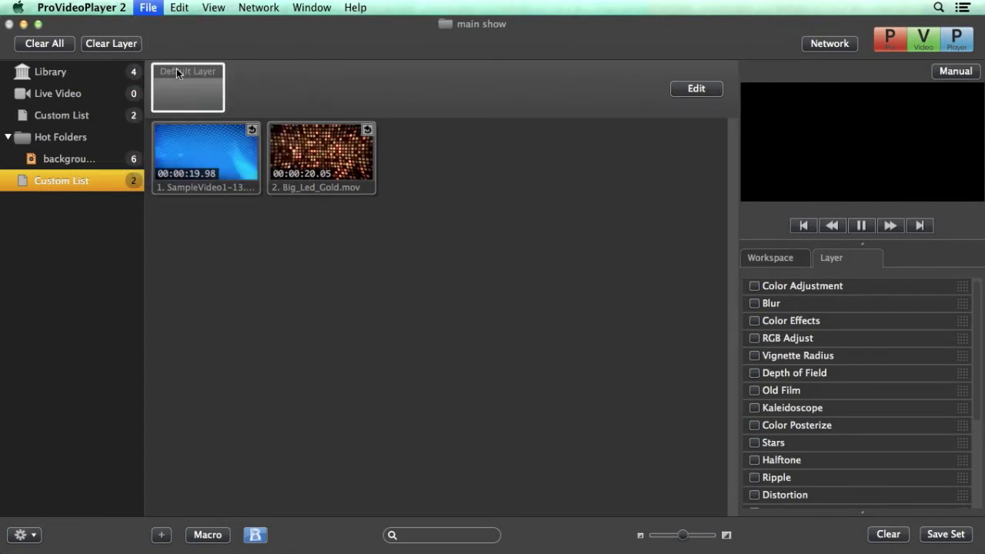
text(Normal Show)
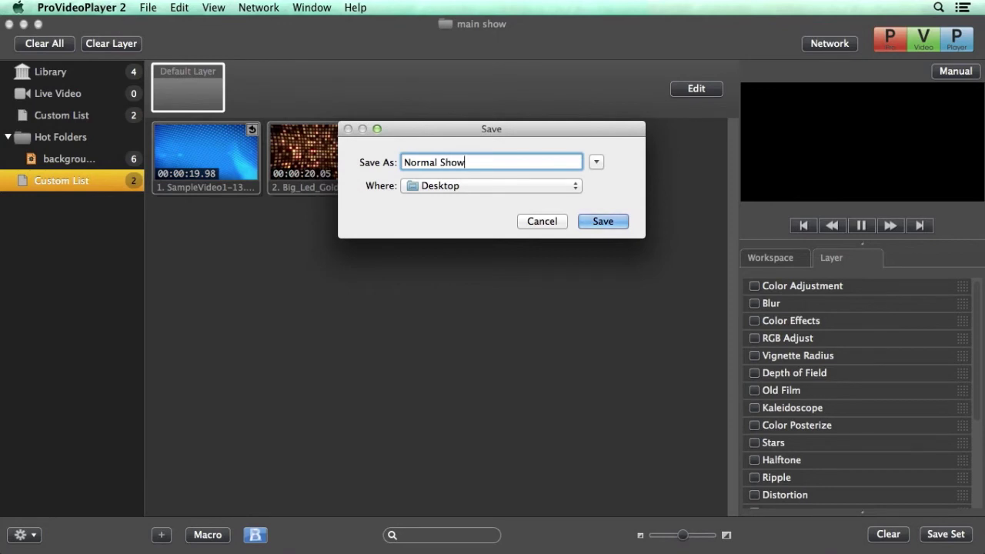
click(603, 223)
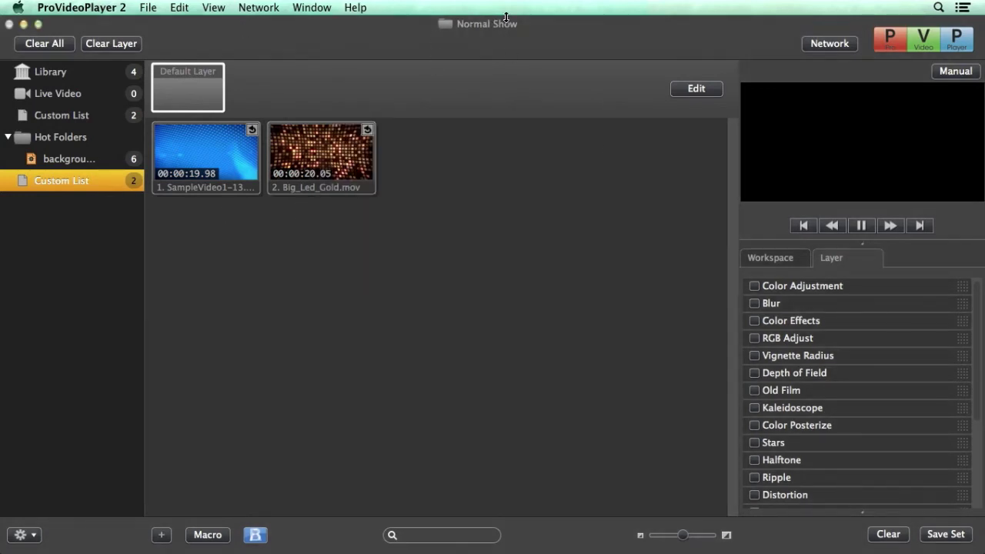
- Create a new show named New Show on the Desktop
click(146, 9)
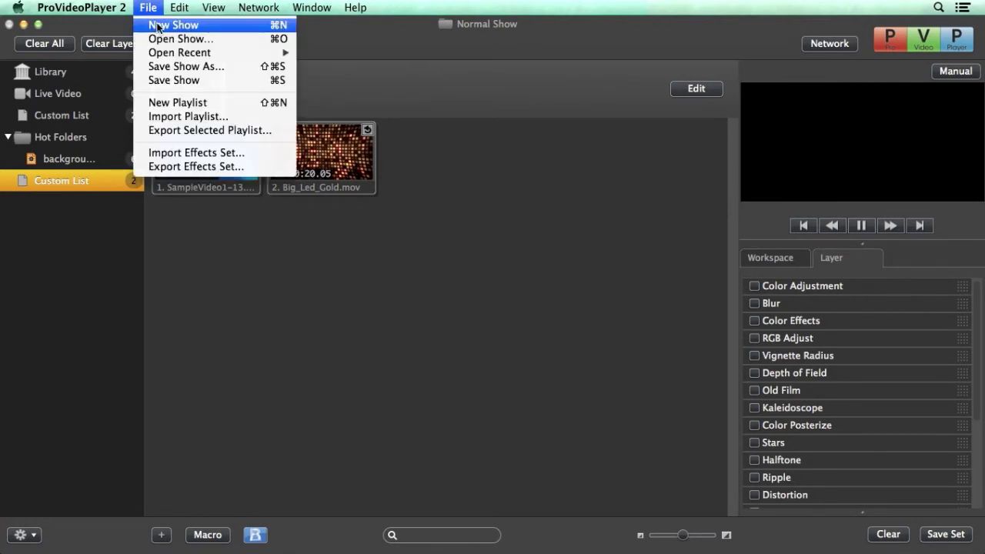
click(158, 26)
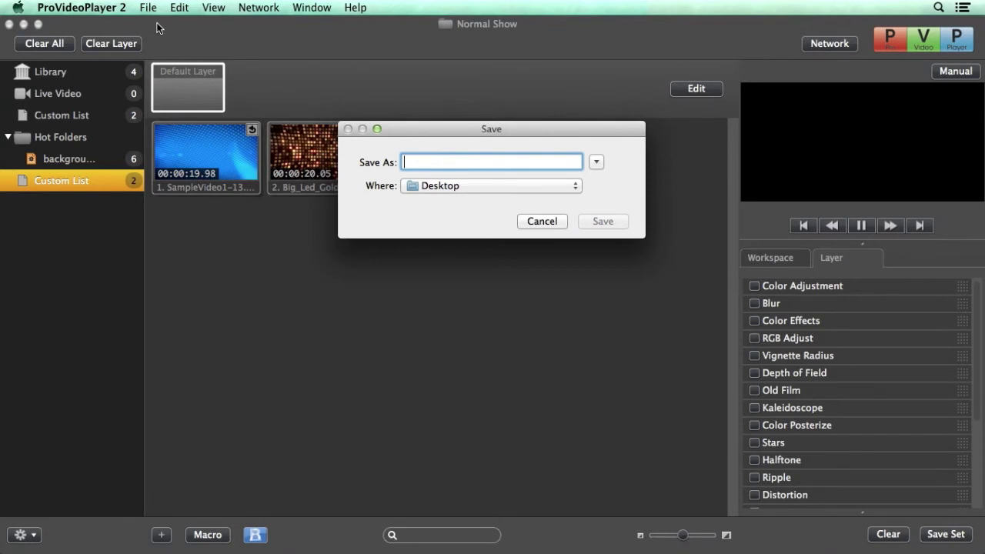
text(New Show)
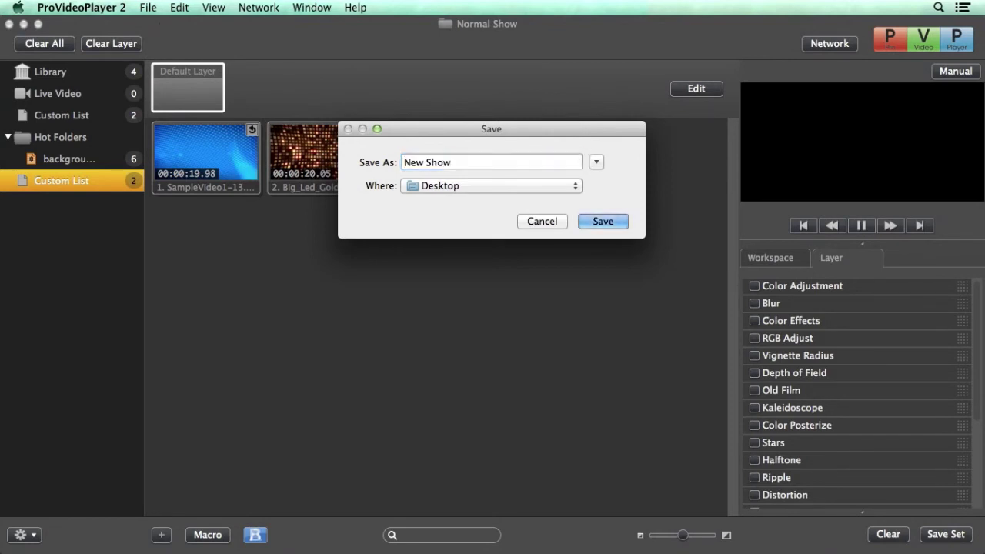
key(Return)
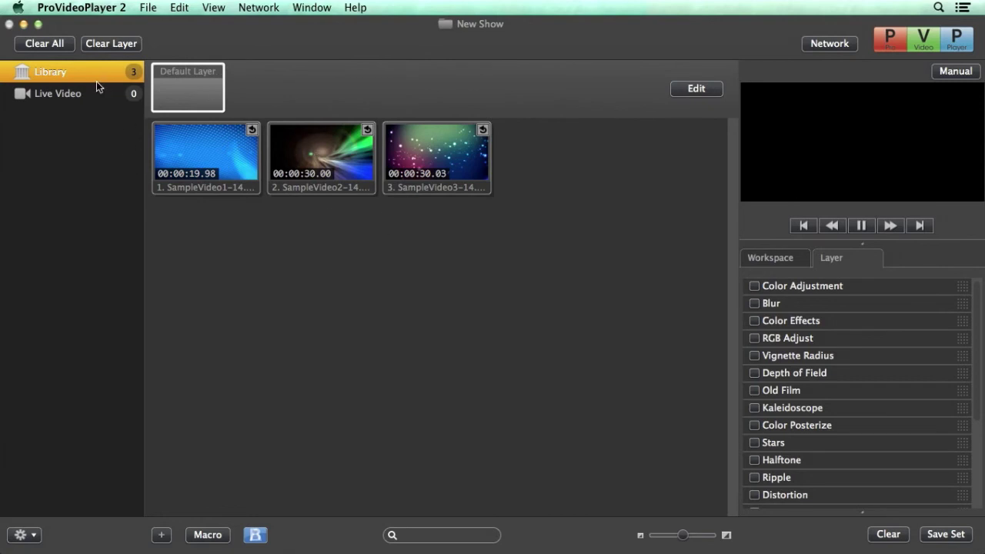
- Open the Normal Show folder from the Desktop as the current show
click(148, 9)
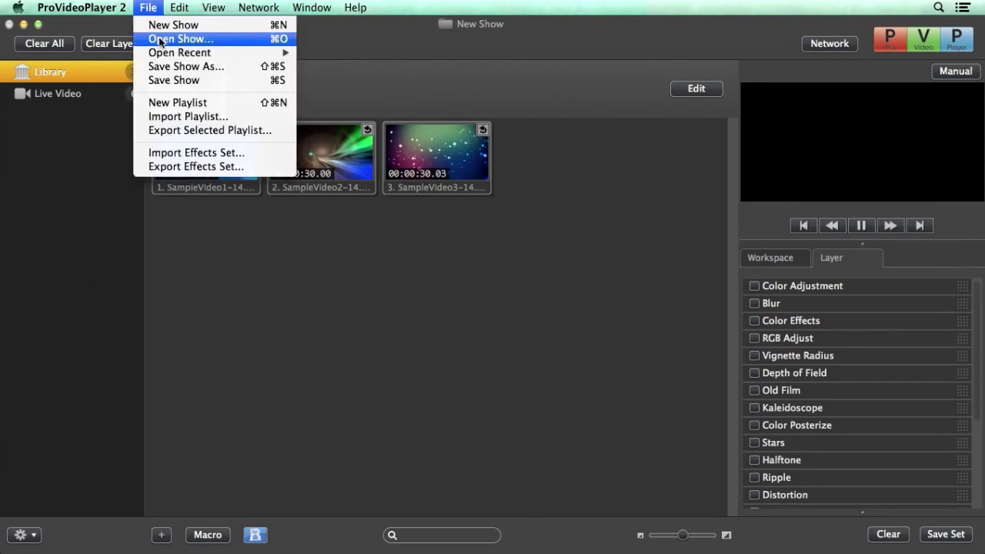
click(160, 39)
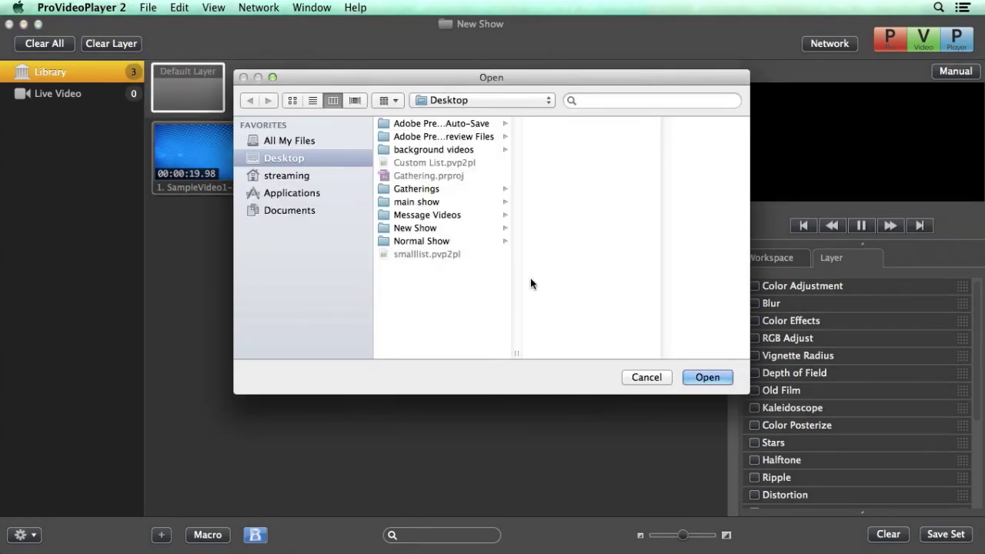
click(415, 241)
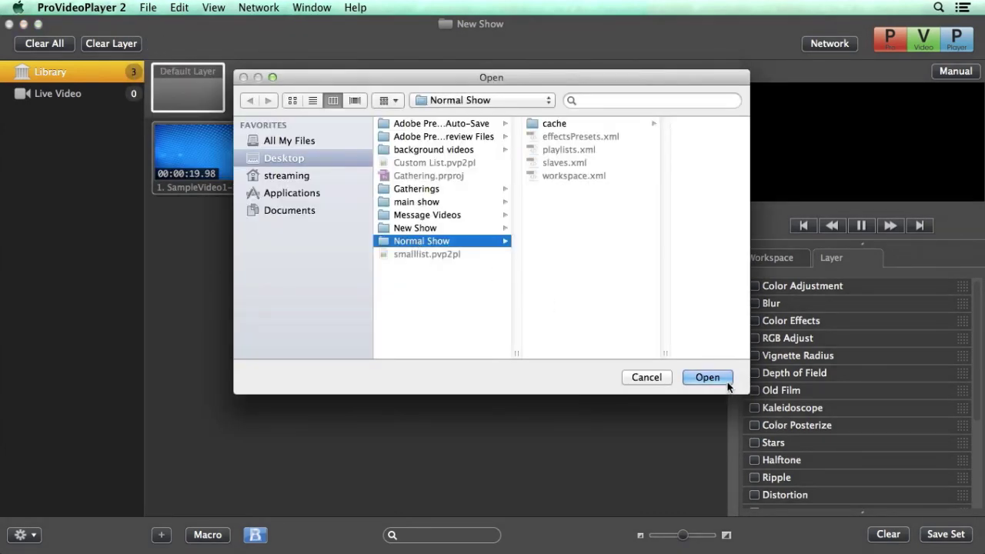
click(682, 378)
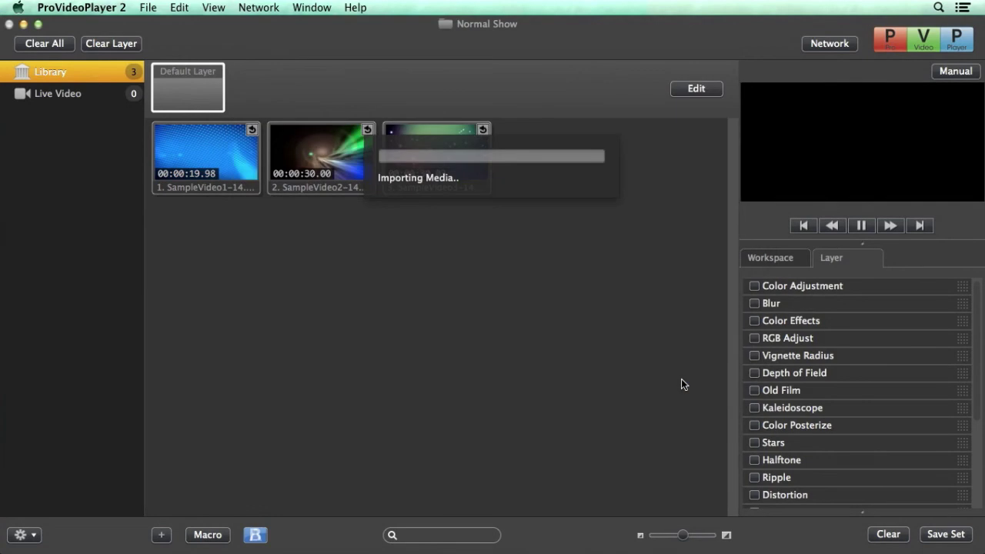